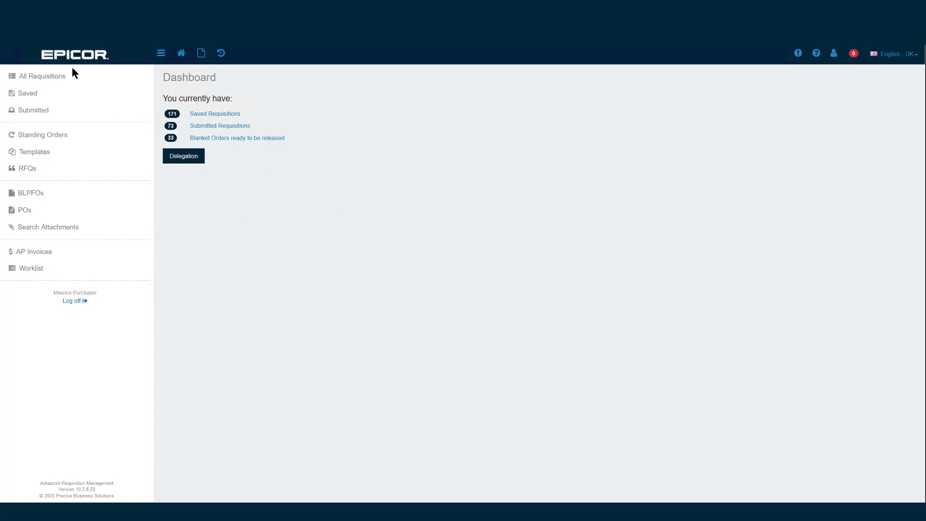
Step: Open the saved requisition named Defaults from all requisitions and review the receiving location and GL account columns of its line items
left_click(53, 82)
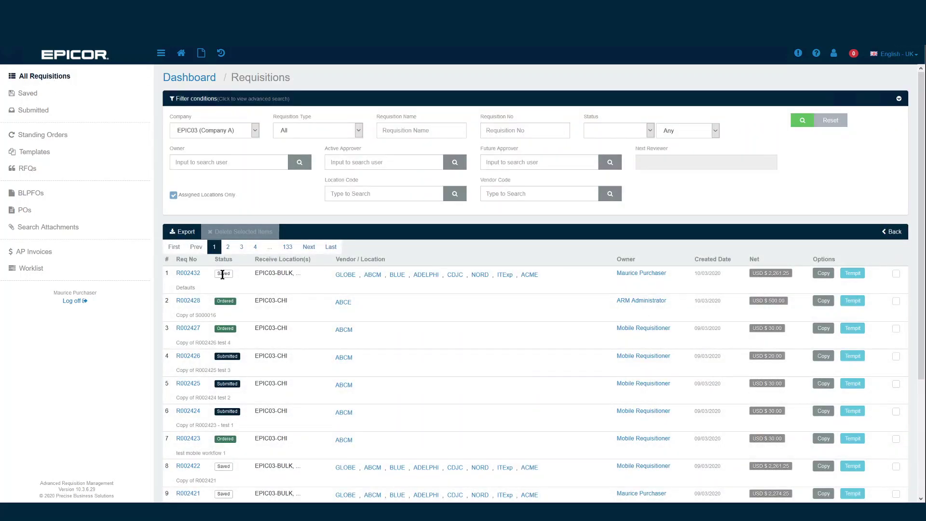
left_click(187, 274)
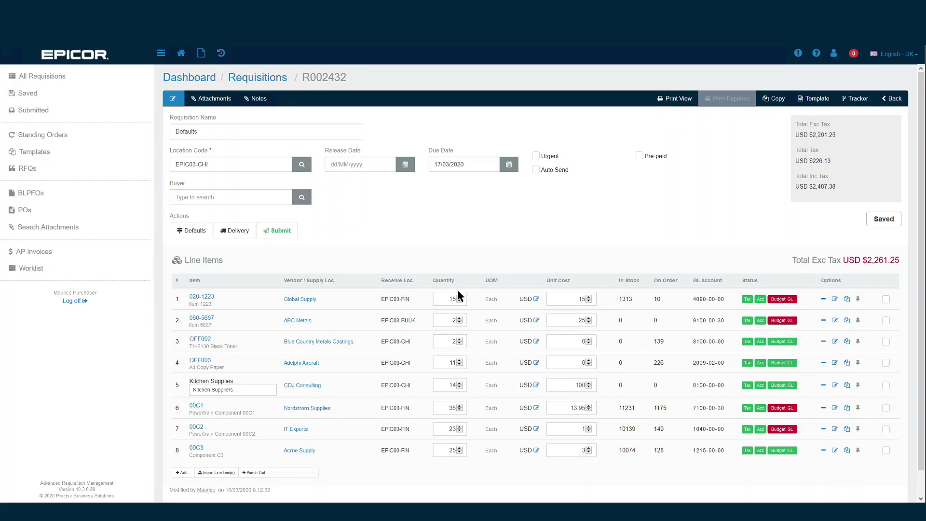
left_click_drag(383, 280, 421, 280)
left_click_drag(693, 282, 737, 279)
Step: Open the requisition's default field values and set the default GL account code to 1215-00-00
left_click(192, 231)
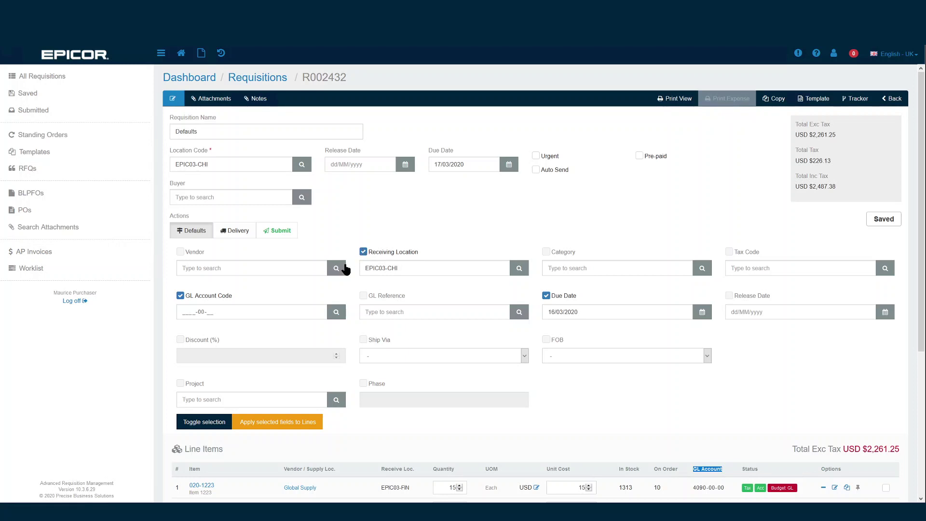
double_click(204, 313)
key("ctrl+a")
type("1215-00")
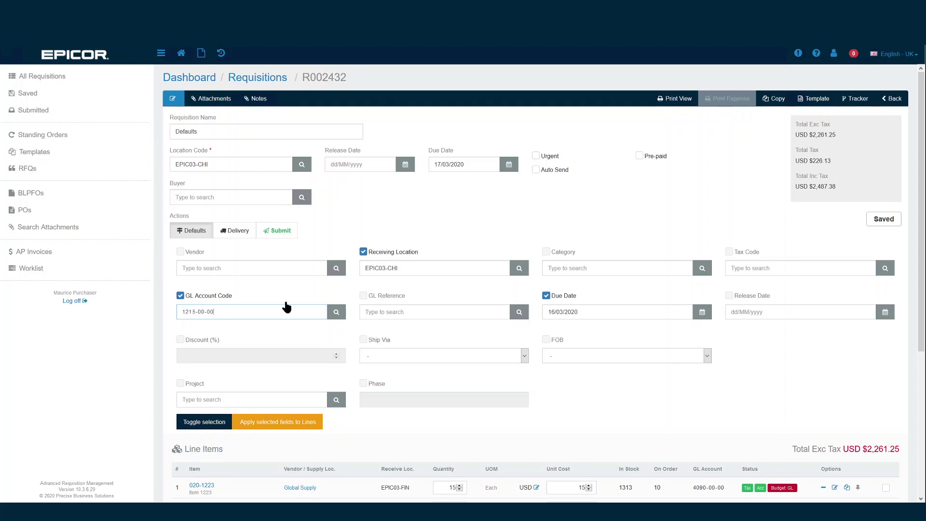
Step: Toggle the selection of the default fields on and off again
left_click(208, 423)
left_click(209, 422)
left_click(209, 422)
left_click(209, 422)
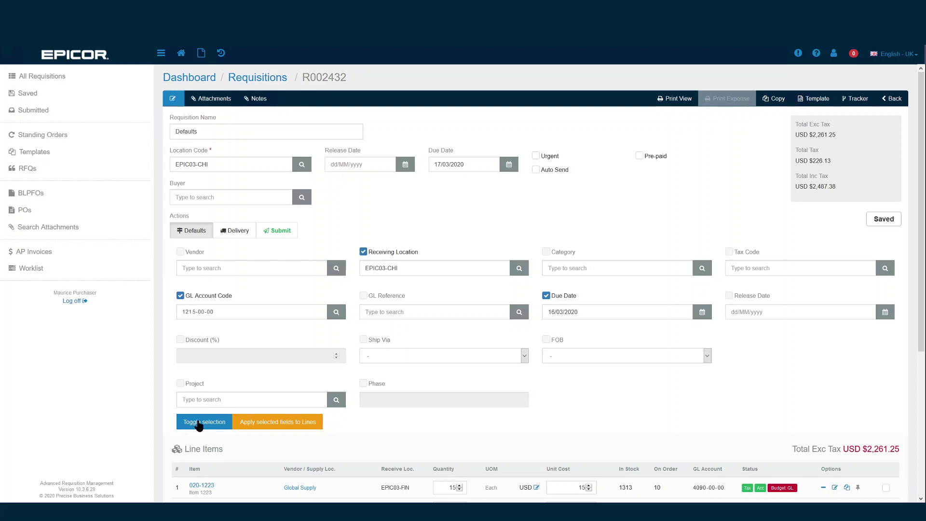
Step: Apply the selected default receiving location, GL account code and due date to the line items, replacing their existing values
left_click_drag(224, 311, 127, 310)
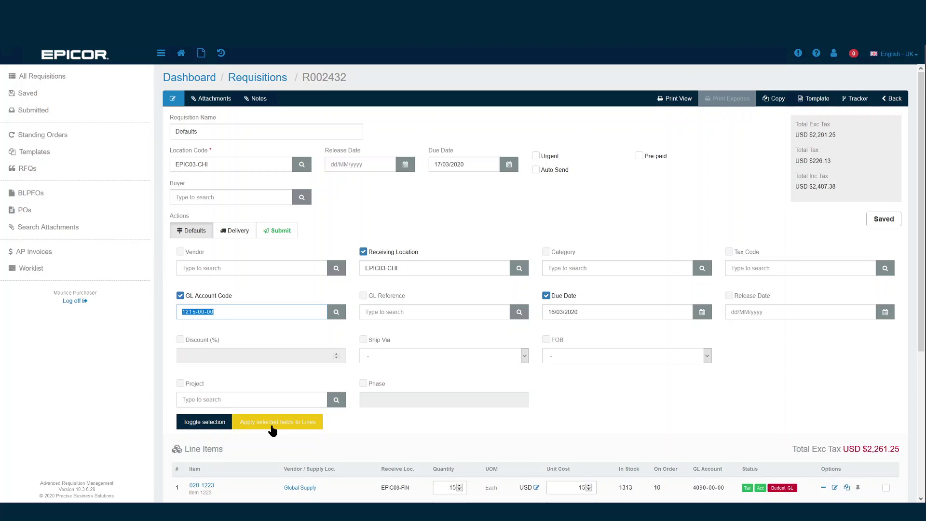
scroll(516, 328, "down", 3)
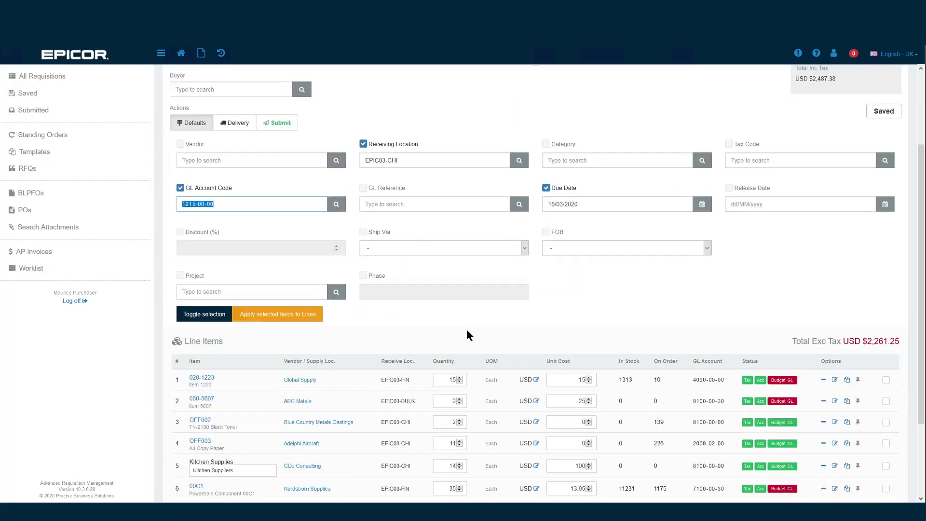
left_click(296, 270)
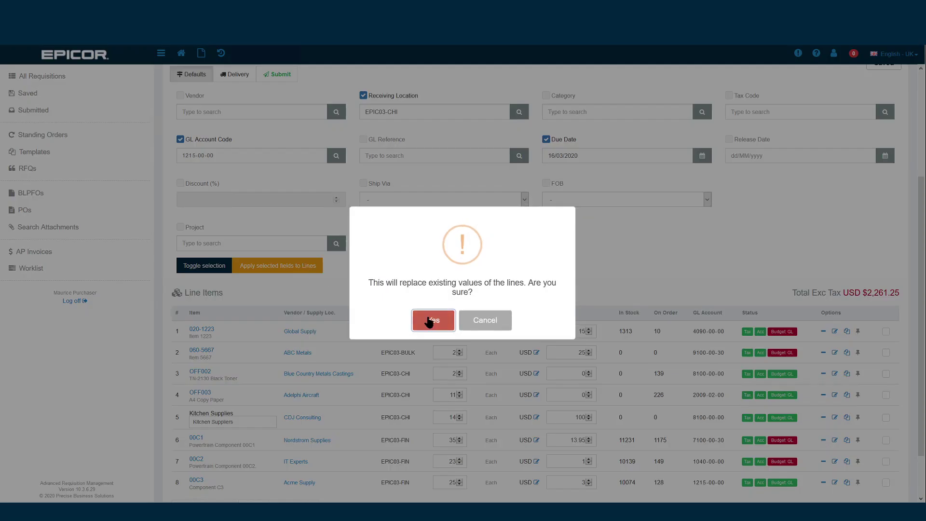
left_click(433, 321)
Step: Compare the GL accounts and receiving locations of the line items with the default values applied to them
left_click_drag(565, 311, 723, 316)
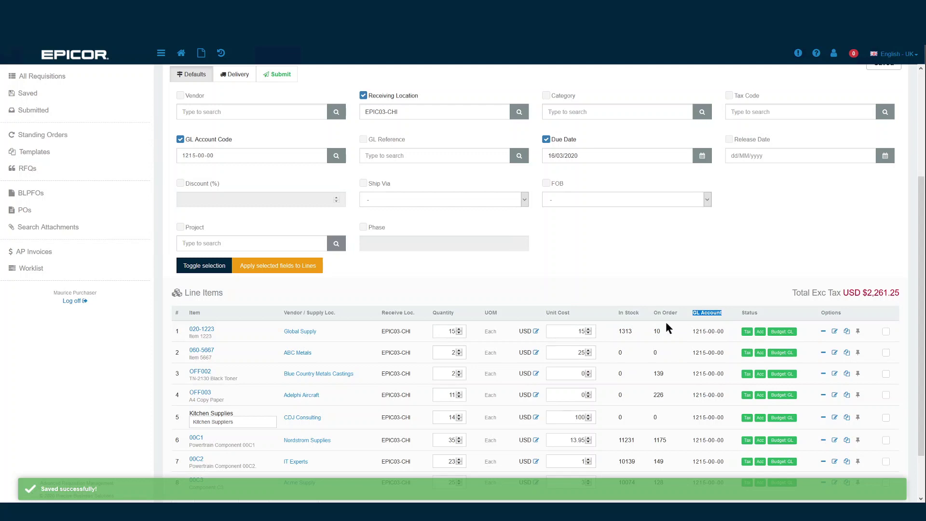
scroll(662, 322, "down", 1)
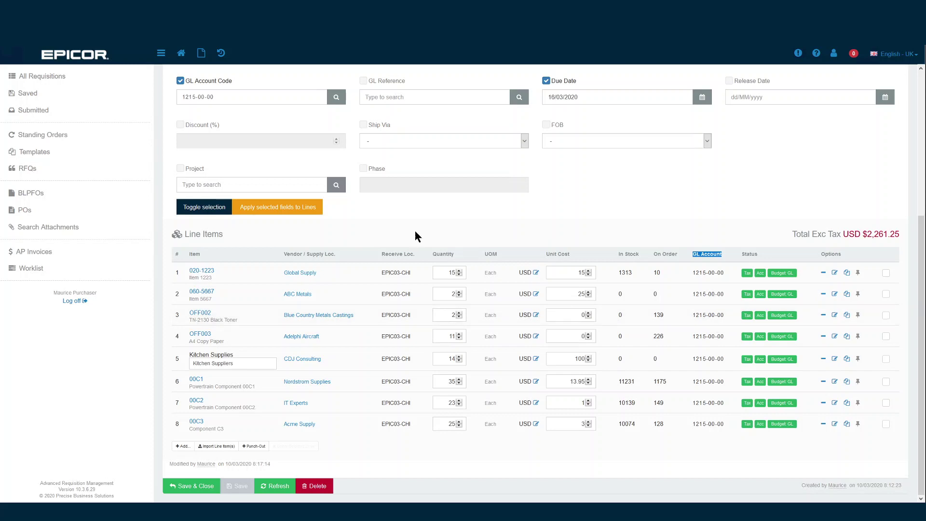
scroll(410, 227, "up", 2)
left_click(224, 216)
left_click_drag(224, 216, 171, 216)
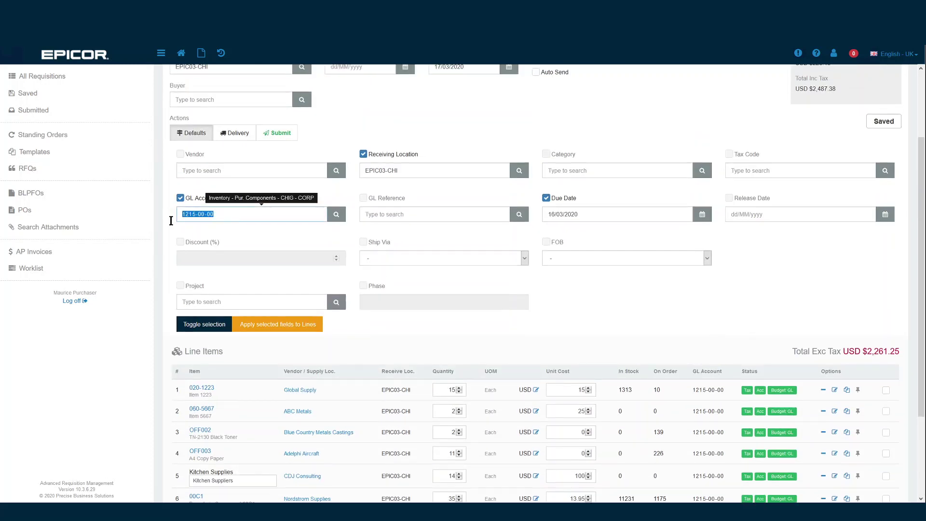
scroll(507, 257, "down", 1)
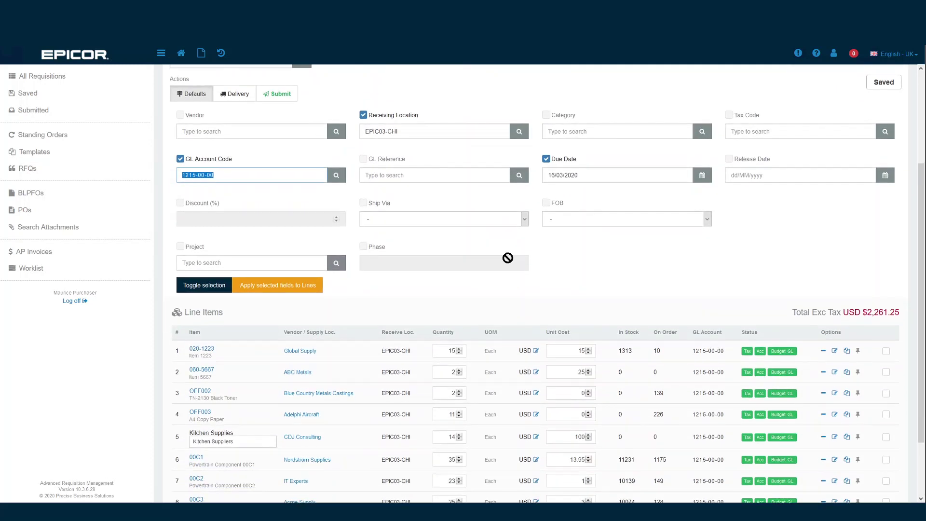
scroll(501, 255, "up", 2)
left_click_drag(408, 209, 355, 209)
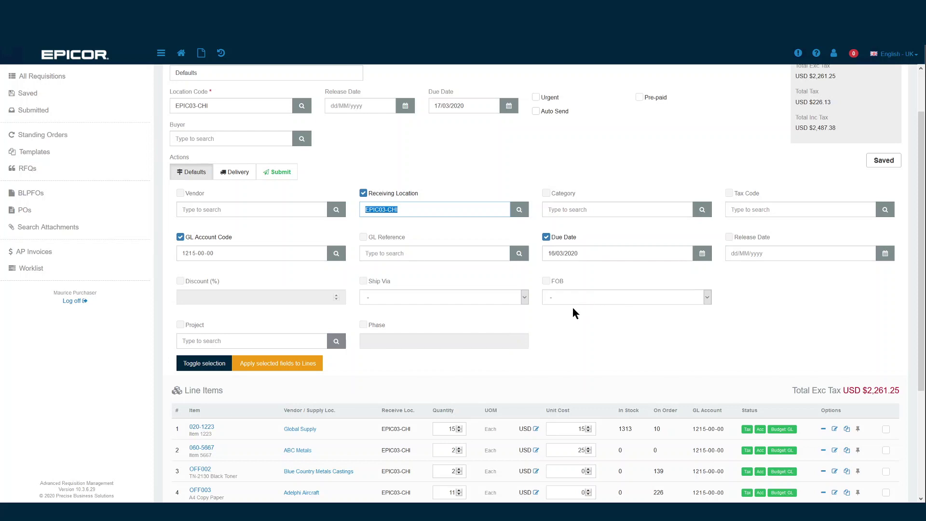
scroll(577, 311, "down", 3)
left_click_drag(382, 255, 419, 259)
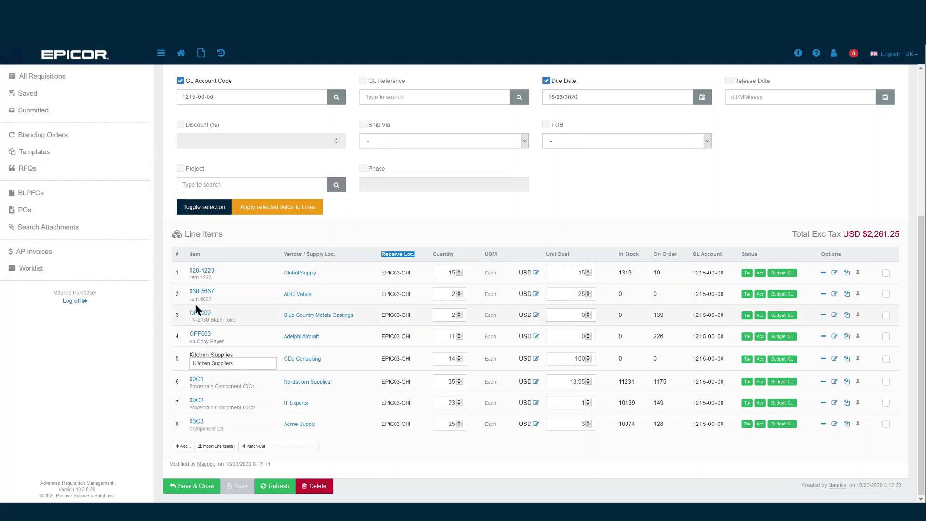
Step: Pin the first three line items to protect their data from being overwritten during batch updates
left_click(857, 273)
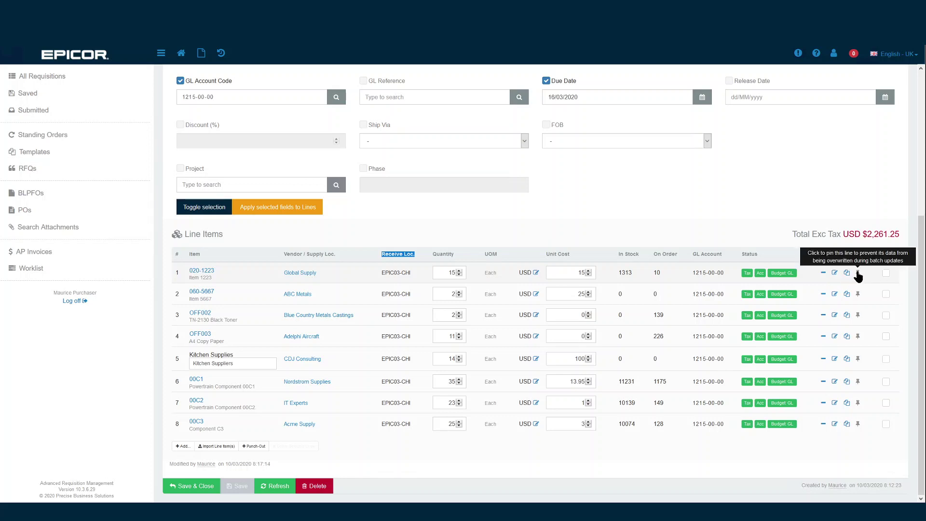
left_click(857, 315)
left_click(567, 319)
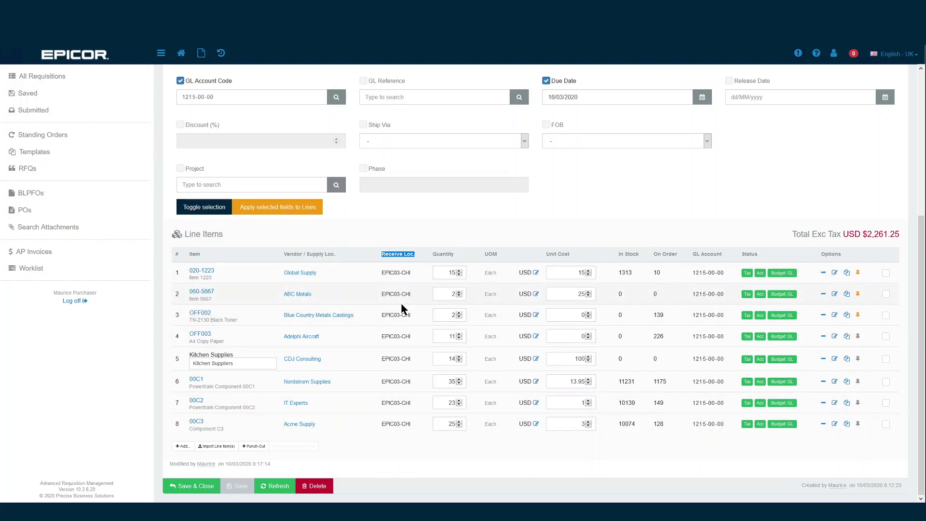
Step: Set the default vendor of the requisition to ITExp (IT Experts)
scroll(401, 306, "up", 2)
scroll(400, 308, "up", 1)
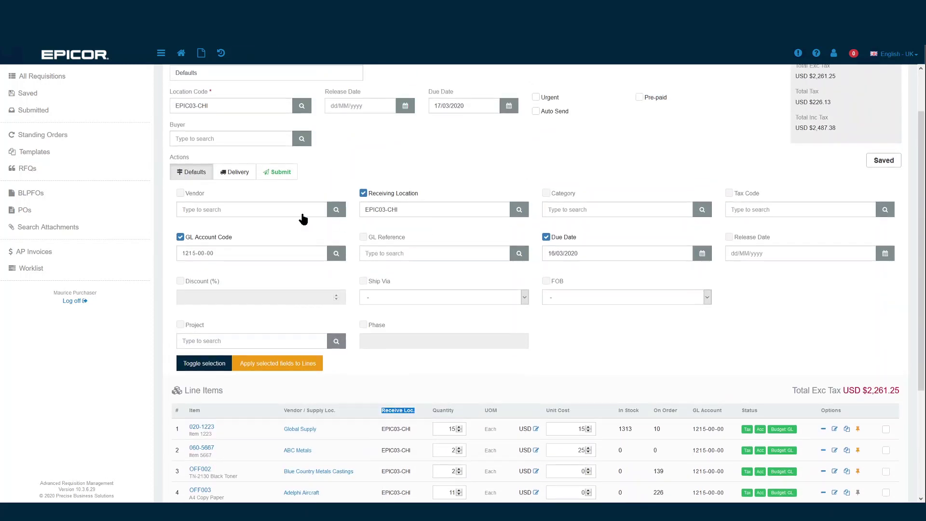
left_click(199, 210)
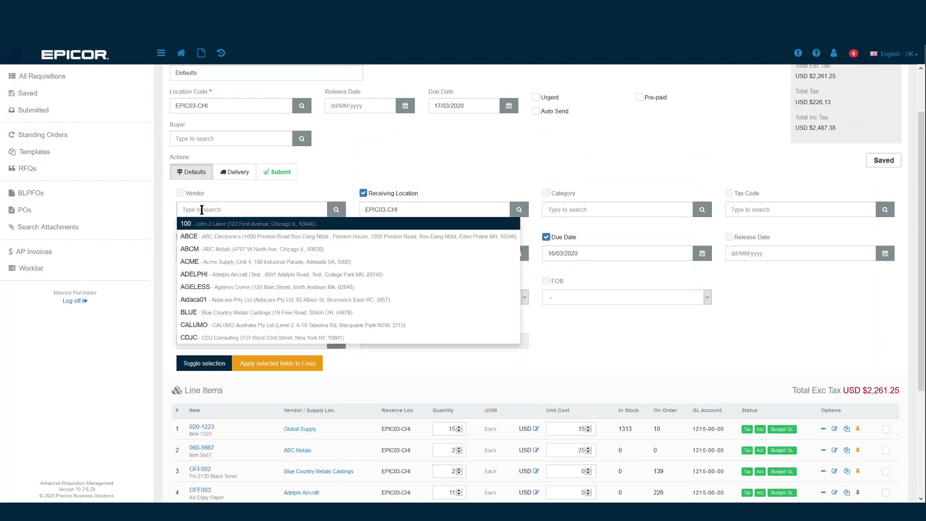
type("itexp")
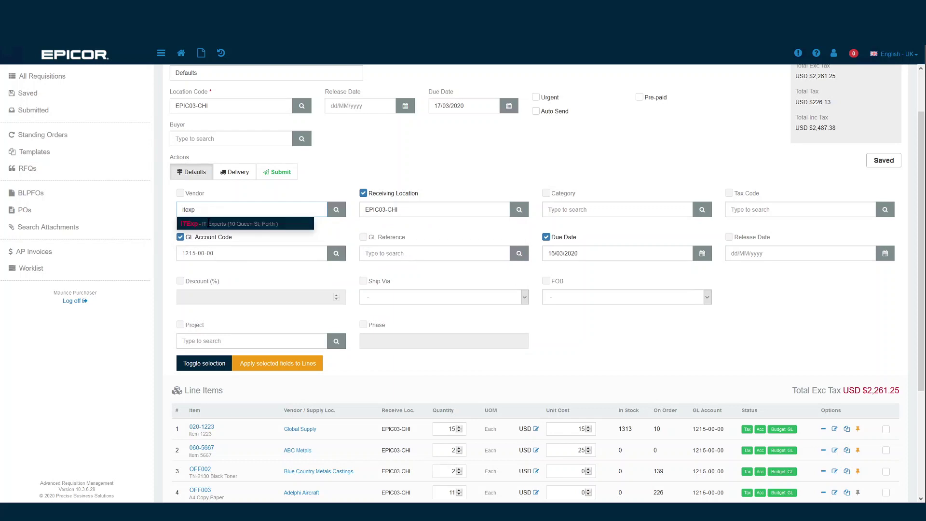
left_click(210, 223)
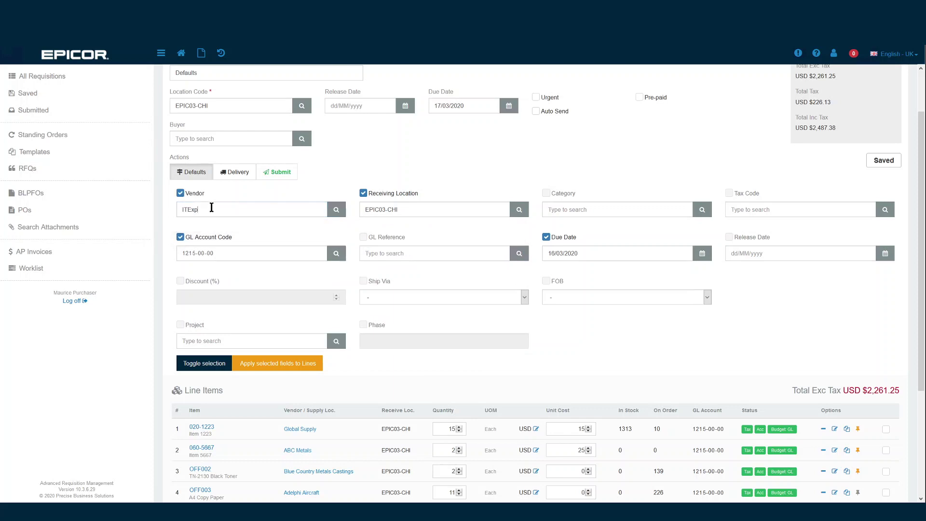
double_click(208, 211)
Step: Apply the selected default fields, including the vendor, to the unpinned line items and check the vendors of those lines
scroll(322, 268, "down", 3)
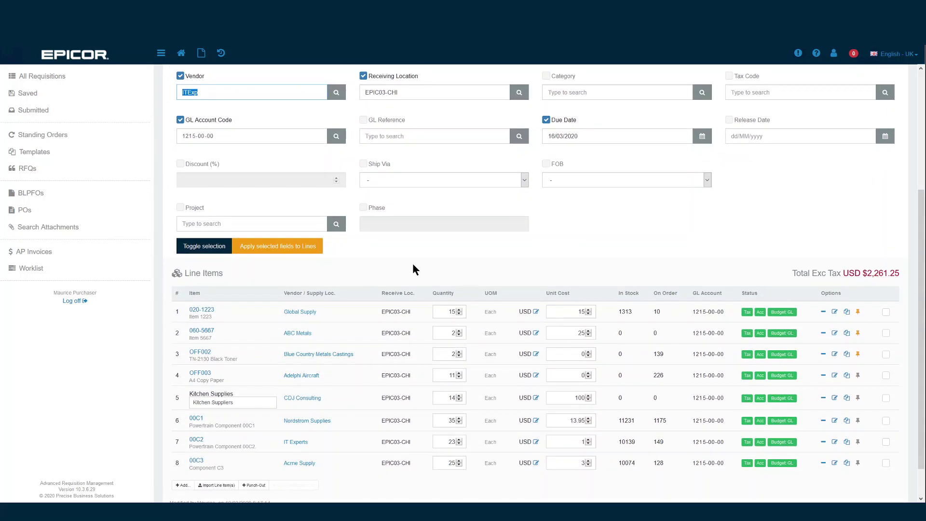
left_click(277, 210)
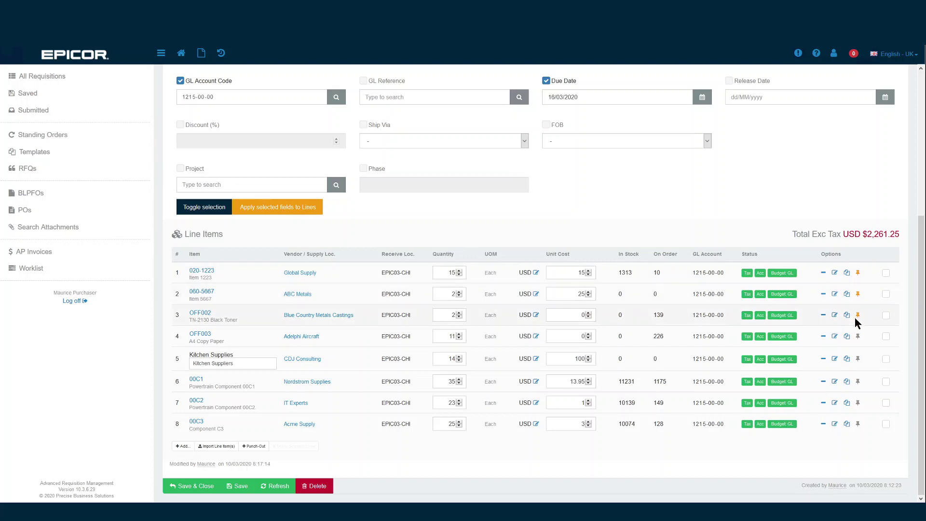
left_click(273, 208)
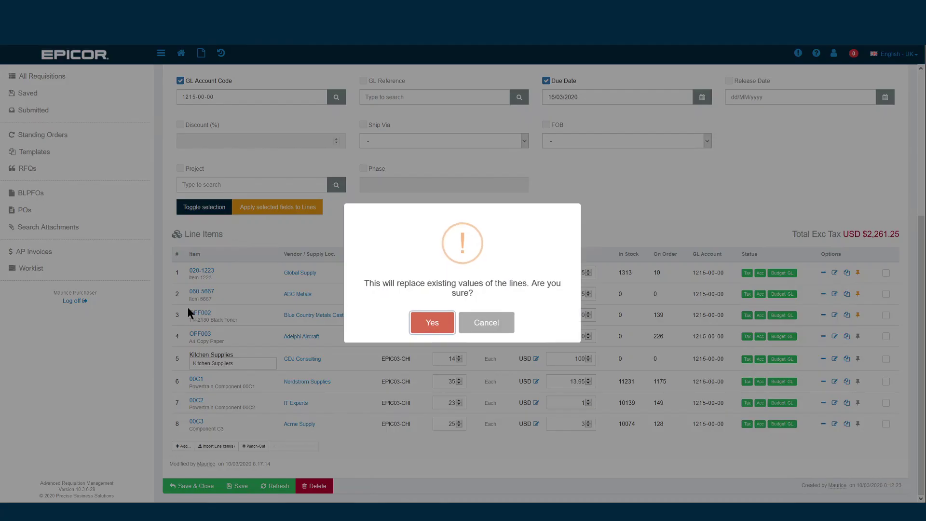
left_click(433, 321)
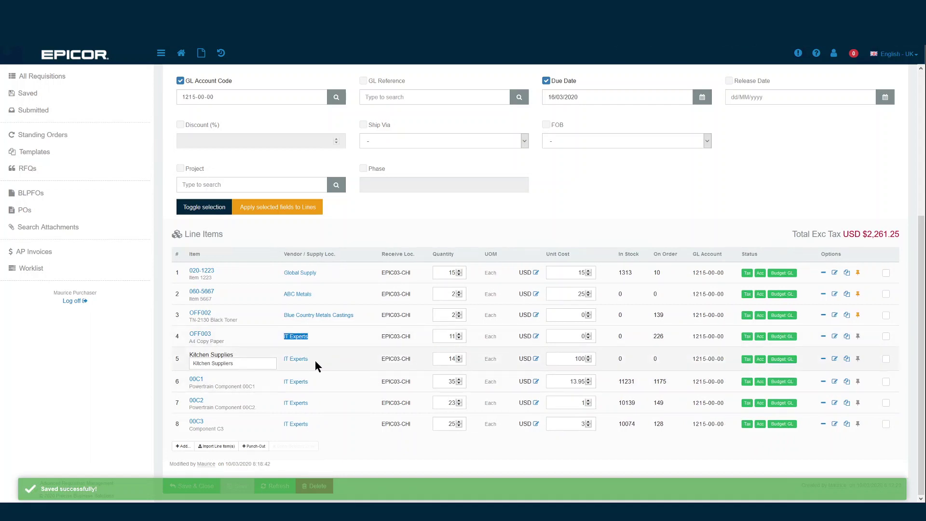
triple_click(296, 386)
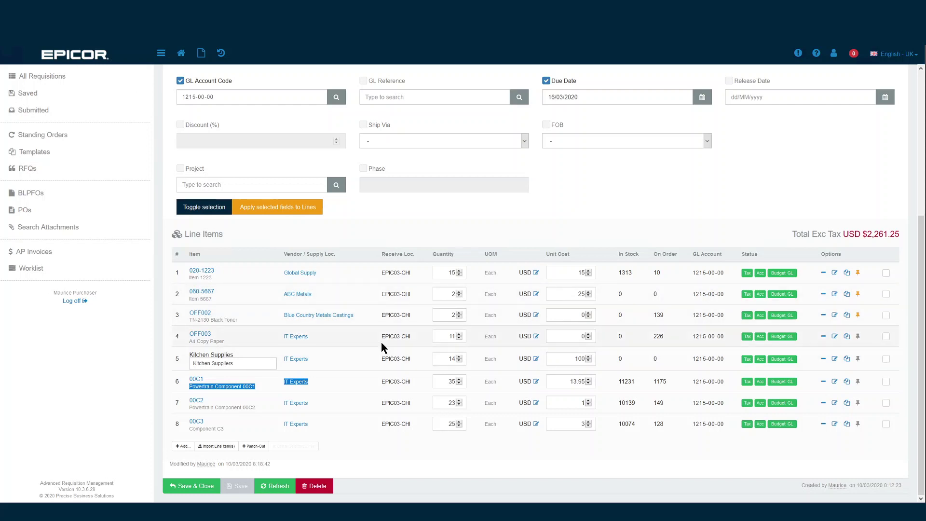
scroll(339, 249, "up", 2)
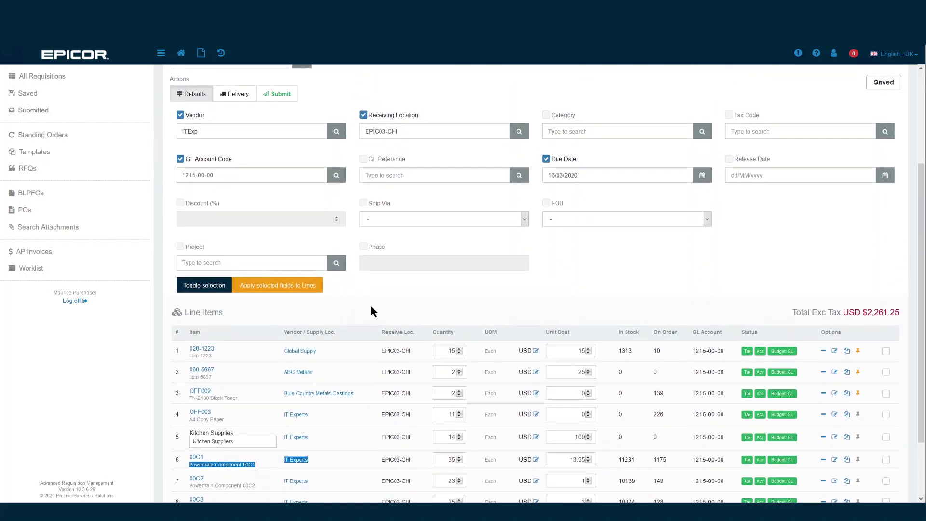
scroll(372, 305, "down", 2)
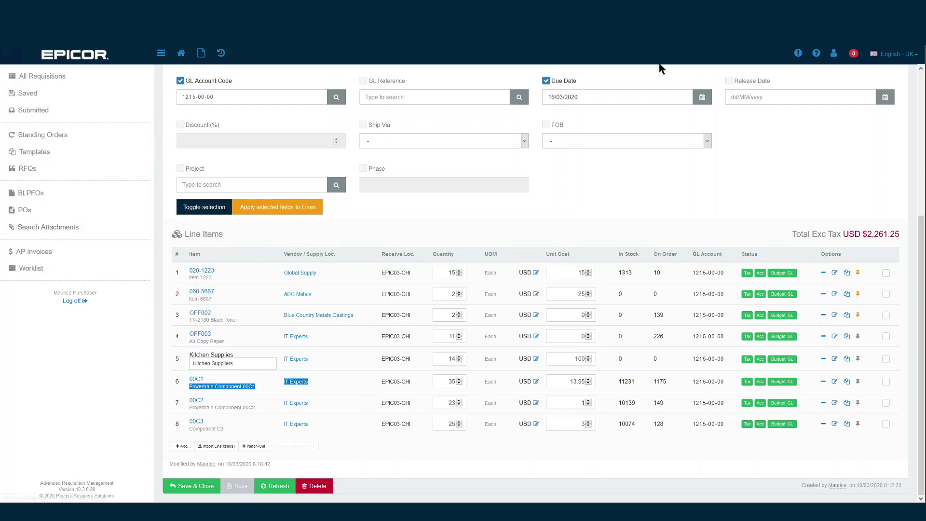
scroll(549, 195, "up", 3)
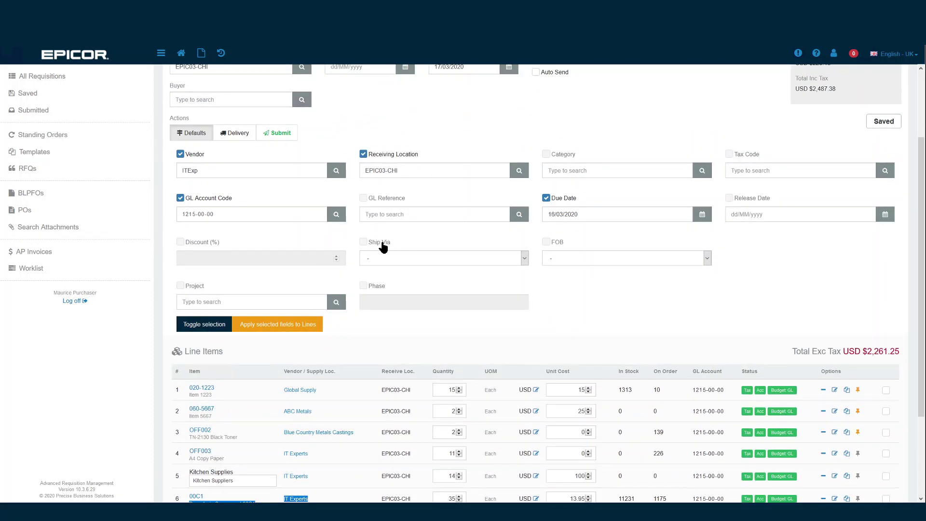